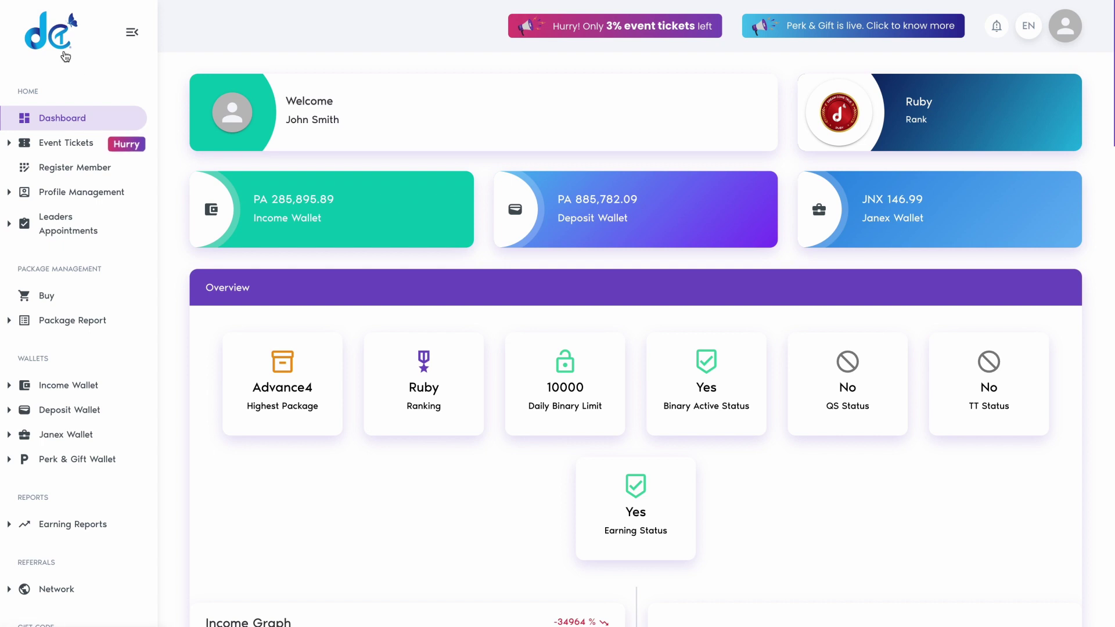
Open Request an Appointment from the Leaders Appointments sidebar section.
{"action": "left_click", "coordinate": [63, 240]}
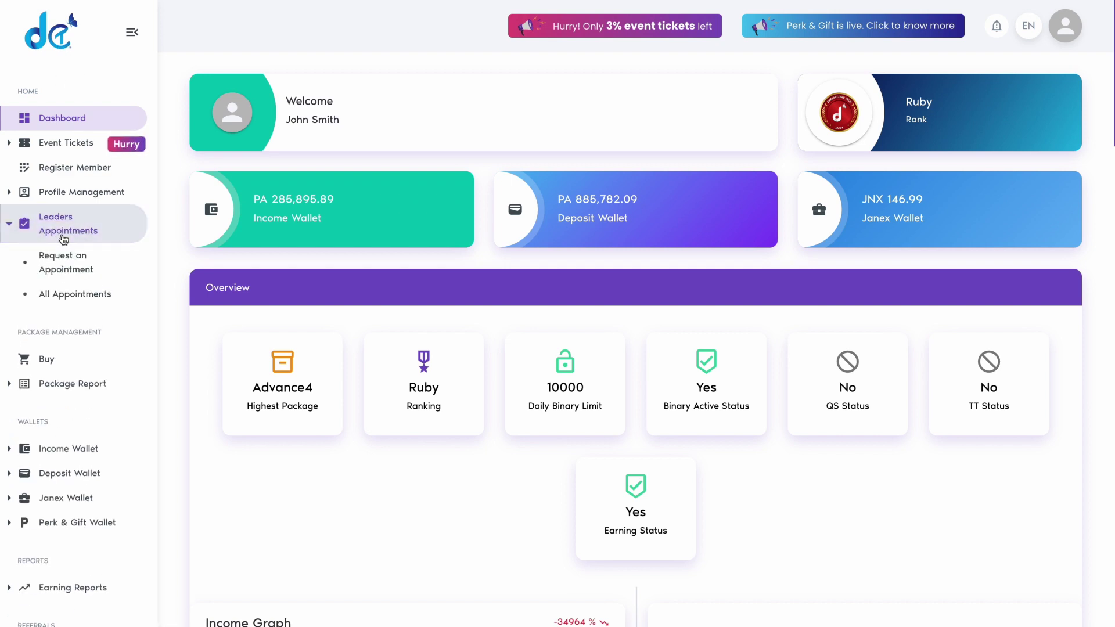
{"action": "left_click", "coordinate": [66, 267]}
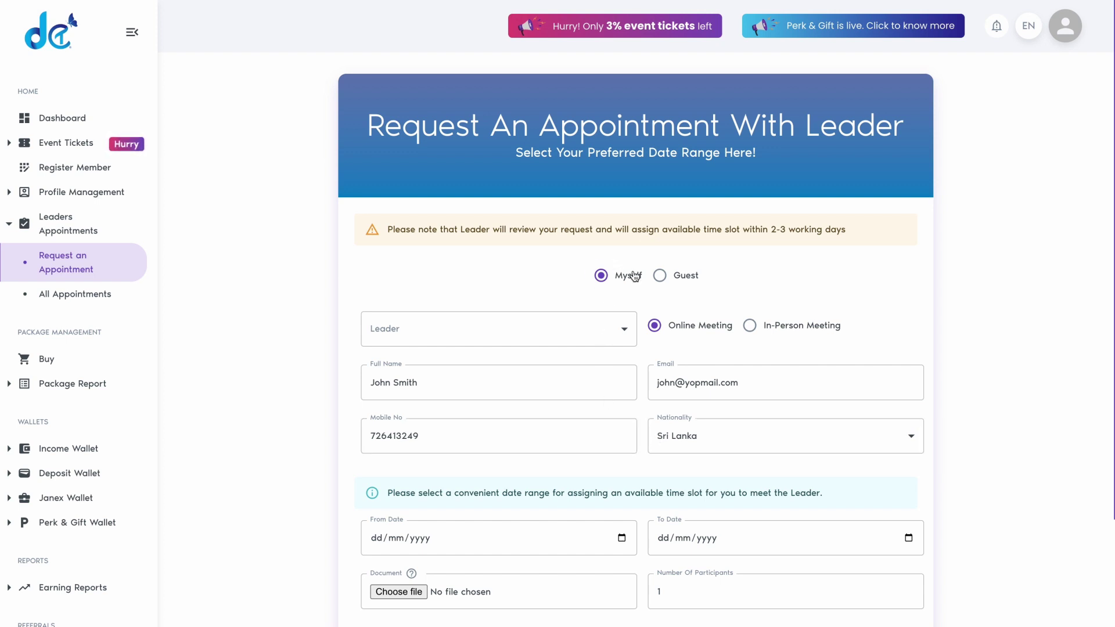
Keep the booking for Myself, choose Top Leader as leader, and keep Online Meeting.
{"action": "left_click", "coordinate": [660, 276]}
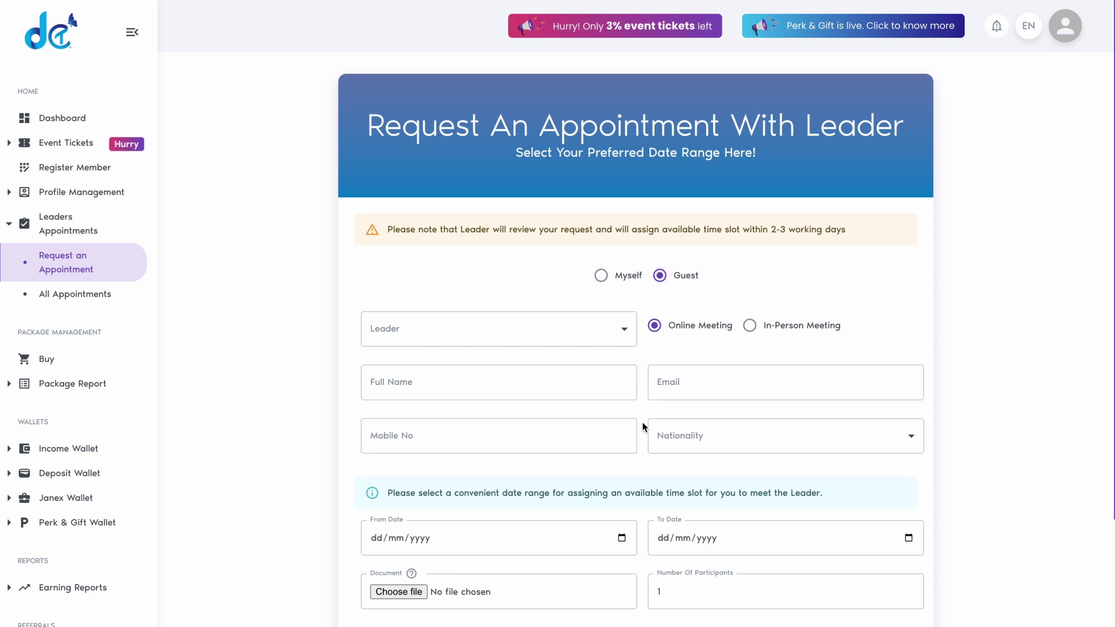
{"action": "left_click", "coordinate": [603, 276]}
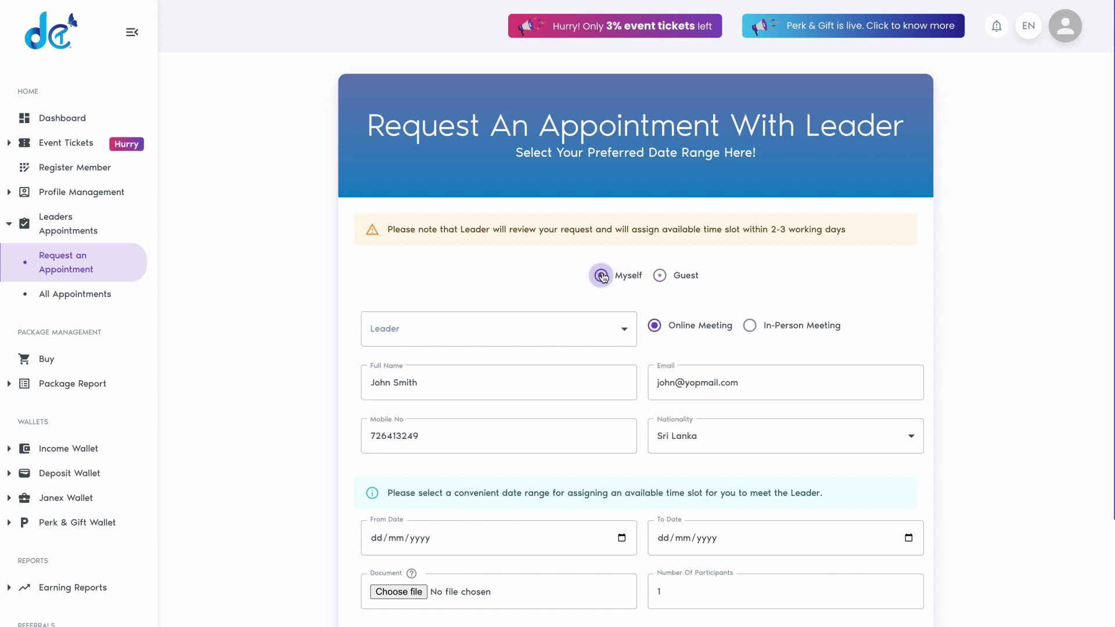
{"action": "left_click", "coordinate": [585, 335]}
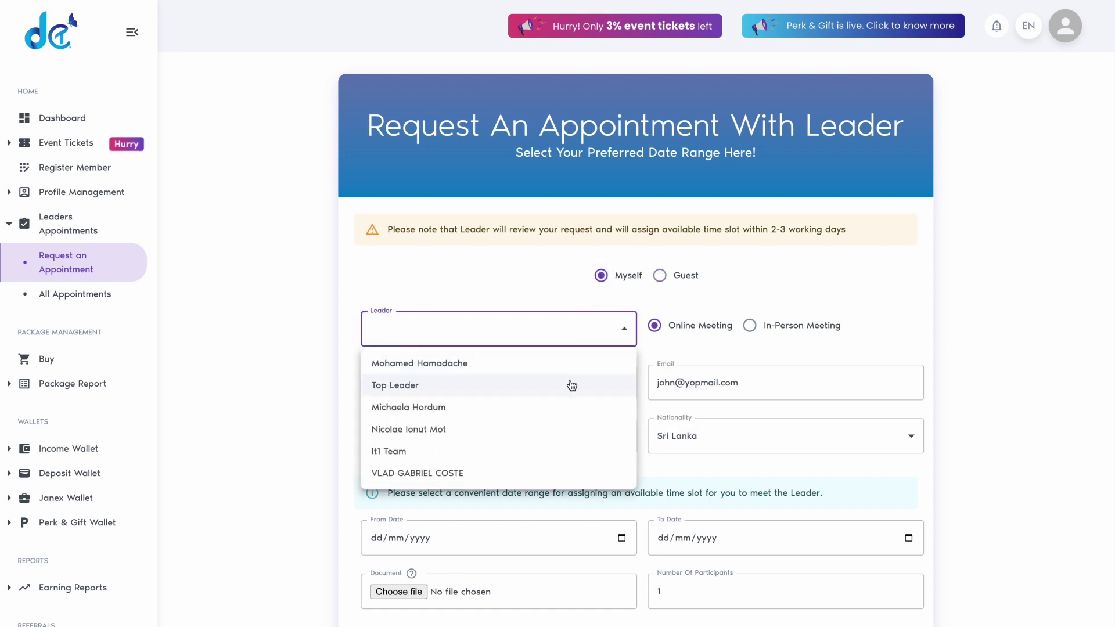
{"action": "left_click", "coordinate": [572, 385]}
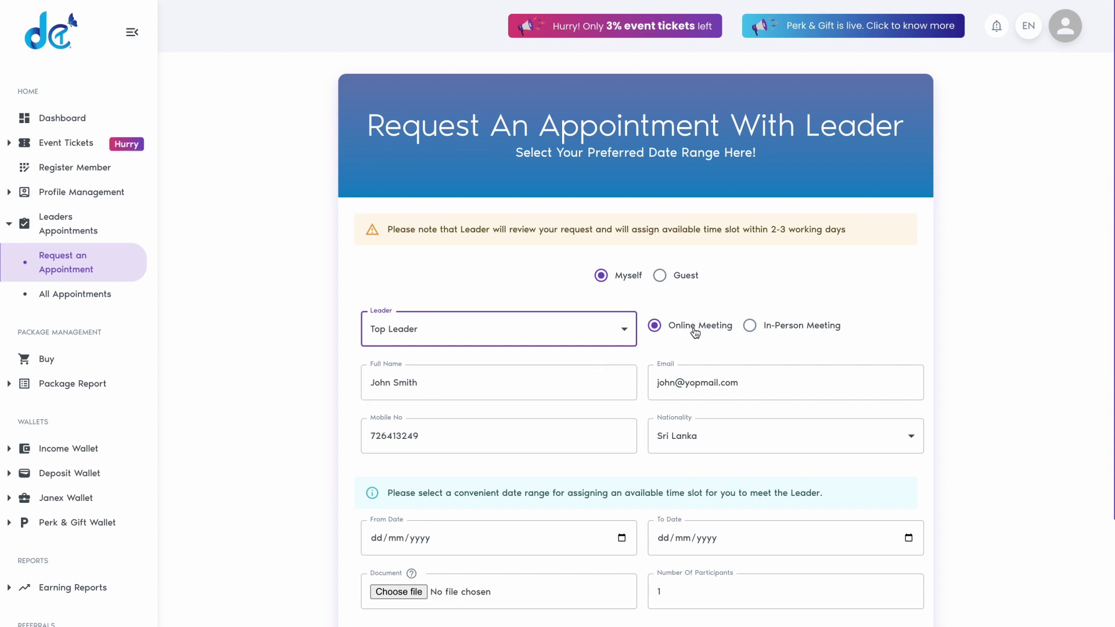
{"action": "left_click", "coordinate": [750, 326]}
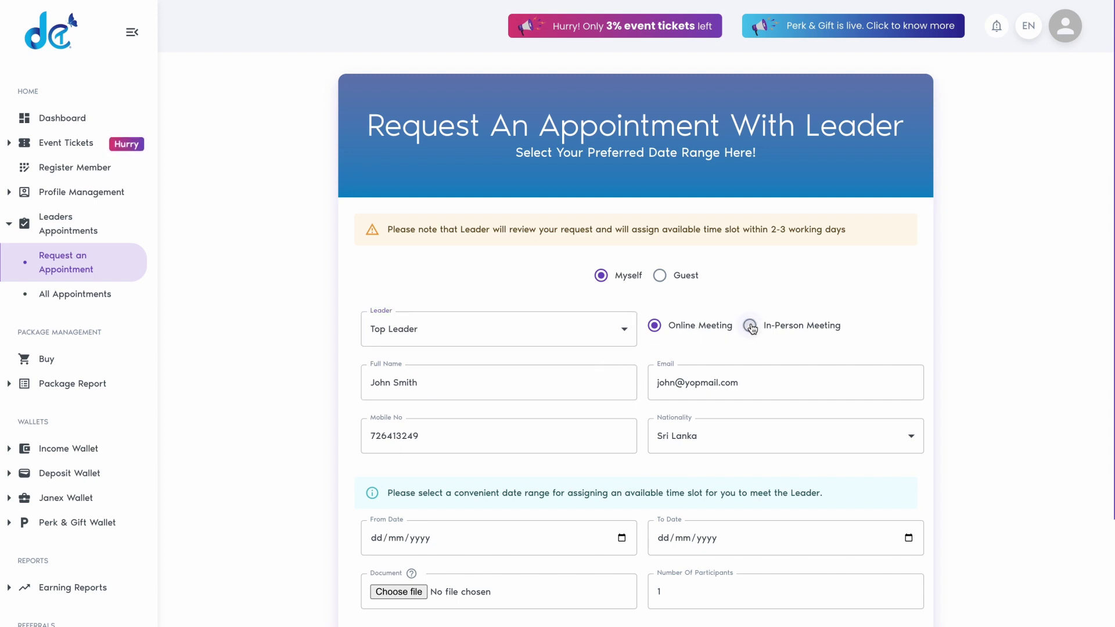
{"action": "left_click", "coordinate": [656, 327]}
{"action": "scroll", "coordinate": [608, 353], "scroll_direction": "down", "scroll_amount": 1}
{"action": "scroll", "coordinate": [608, 354], "scroll_direction": "down", "scroll_amount": 1}
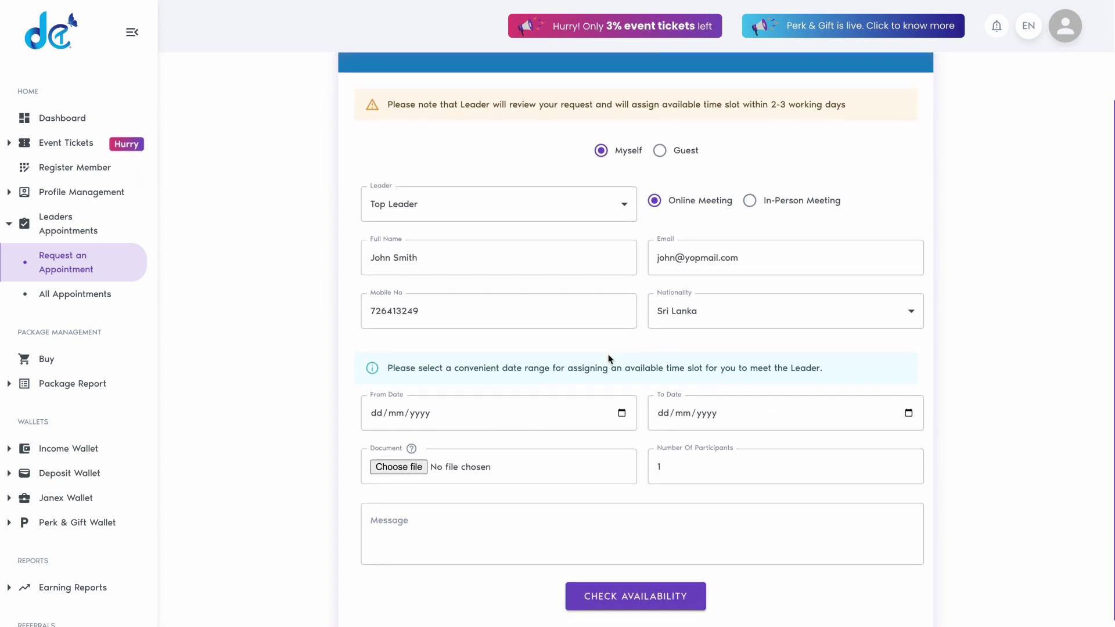
Set the From Date to 15/08/2023 and the To Date to 26/08/2023.
{"action": "left_click", "coordinate": [621, 409]}
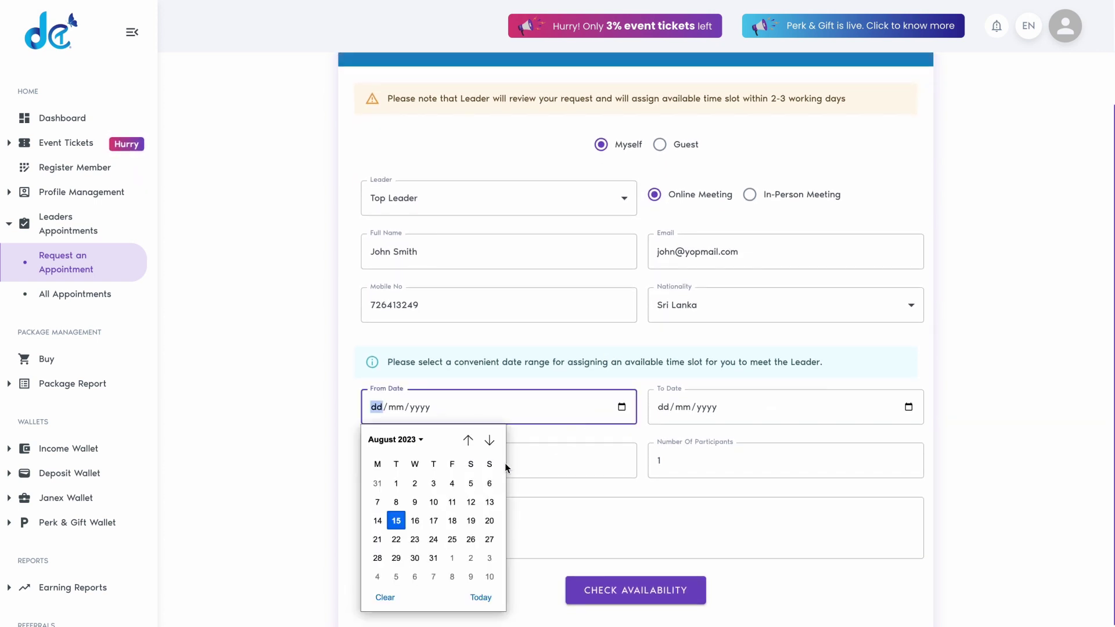
{"action": "left_click", "coordinate": [396, 522]}
{"action": "left_click", "coordinate": [909, 407]}
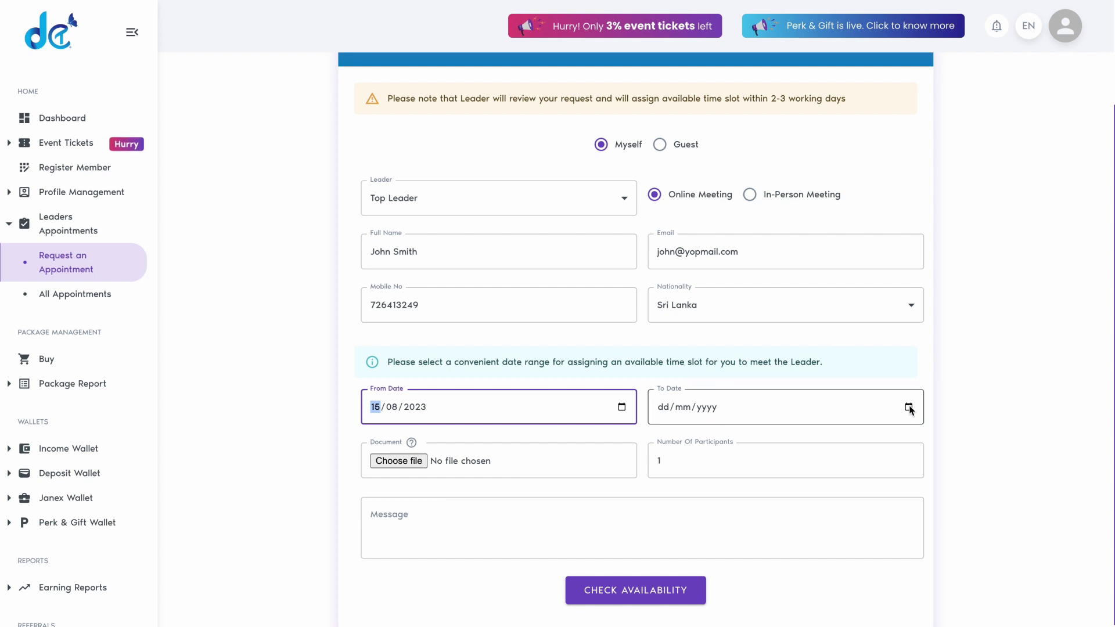
{"action": "left_click", "coordinate": [759, 540]}
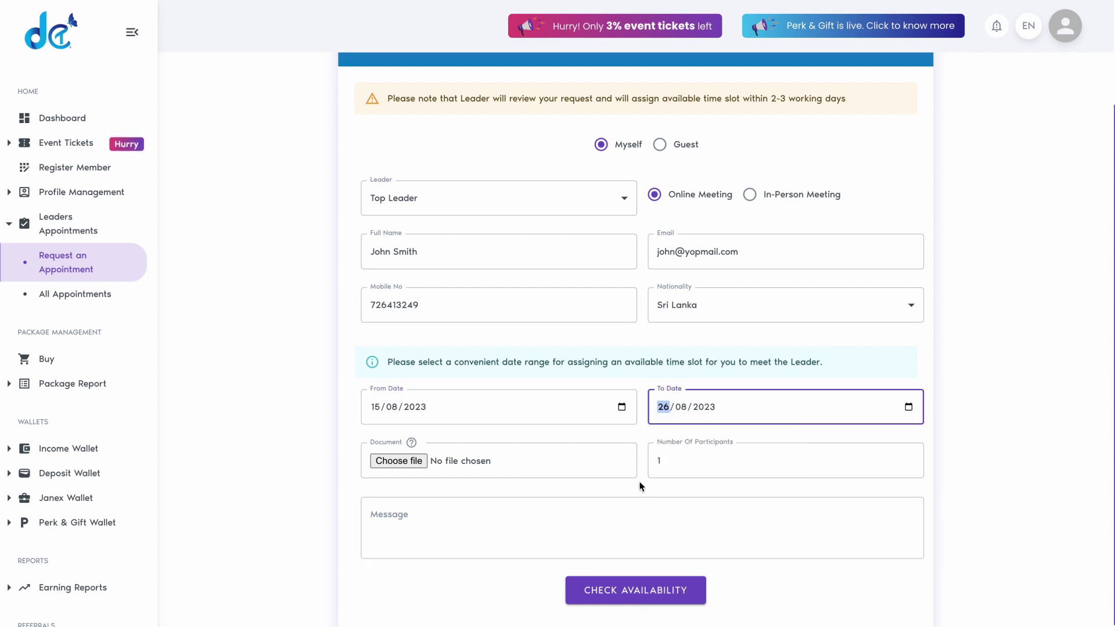
Attach airticket1.jpg as the supporting document.
{"action": "left_click", "coordinate": [416, 462]}
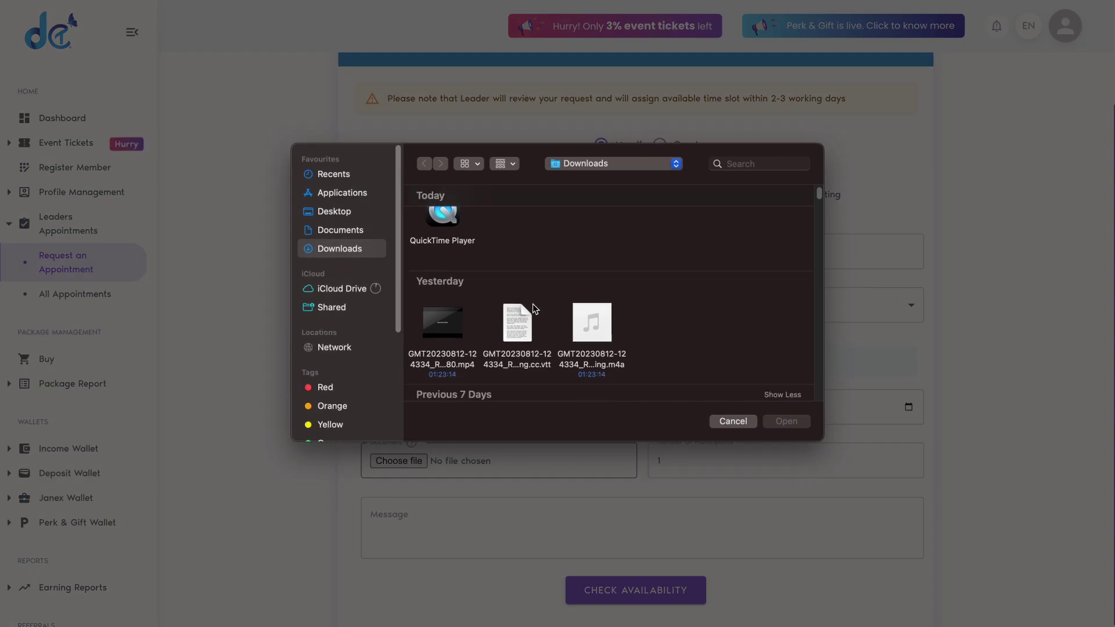
{"action": "scroll", "coordinate": [506, 394], "scroll_direction": "down", "scroll_amount": 3}
{"action": "left_click", "coordinate": [516, 376]}
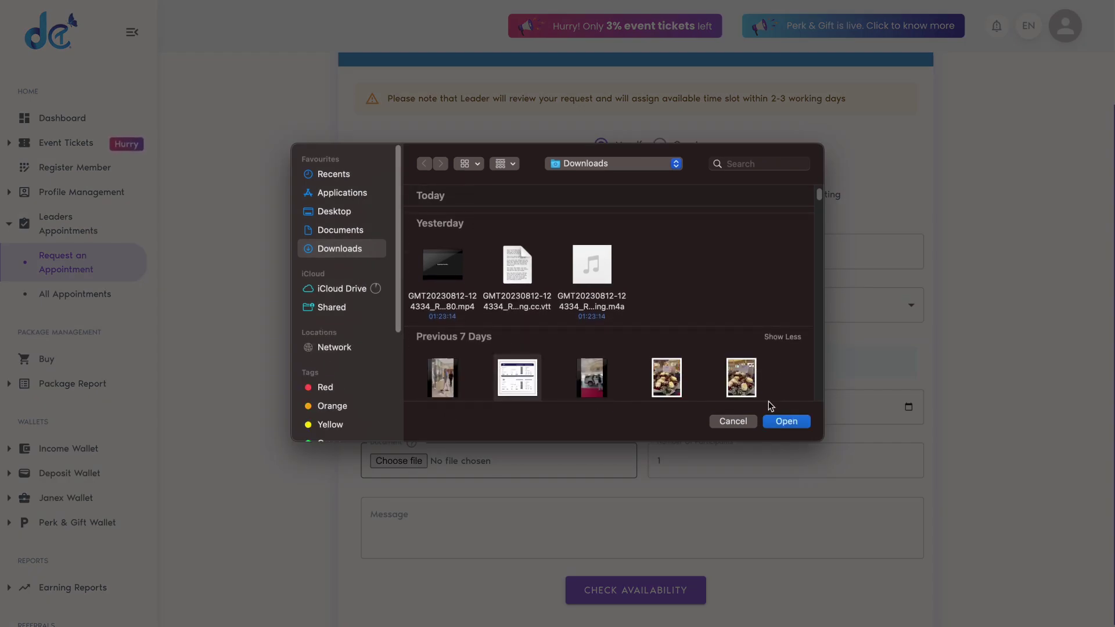
{"action": "left_click", "coordinate": [783, 422]}
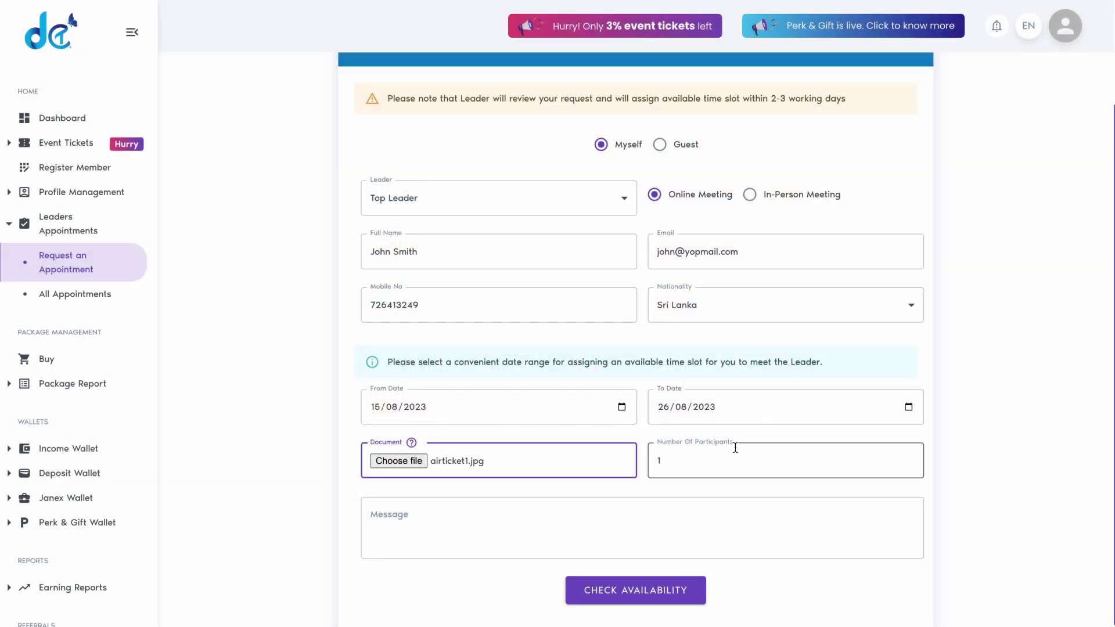
Enter 4 participants and a business-idea message, submit, and dismiss the success confirmation.
{"action": "left_click", "coordinate": [717, 461]}
{"action": "type", "text": "4"}
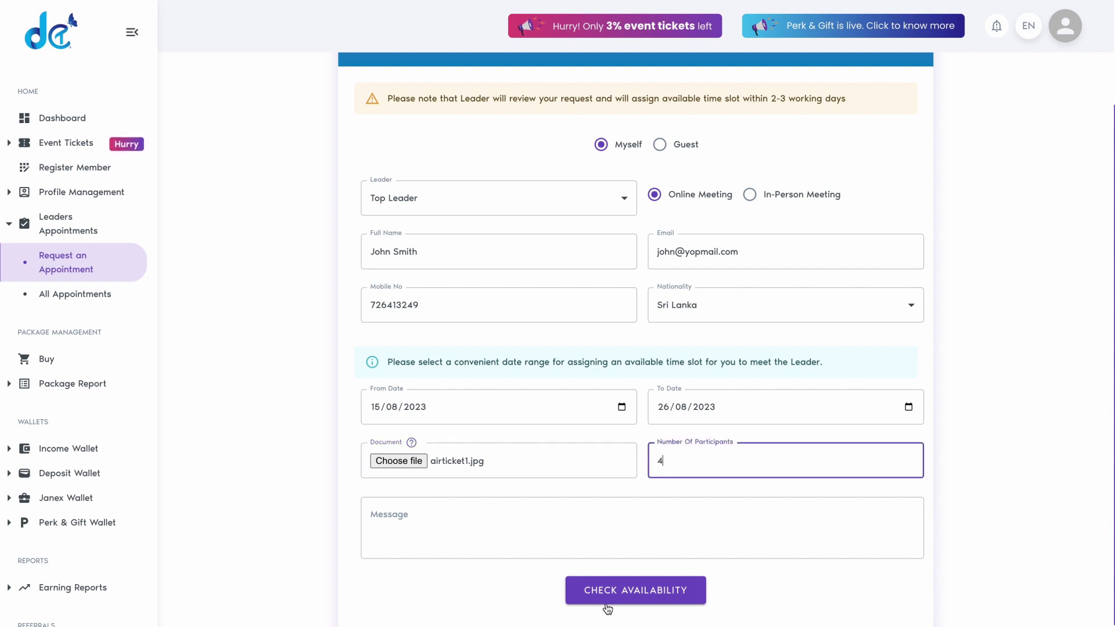
{"action": "left_click", "coordinate": [616, 528]}
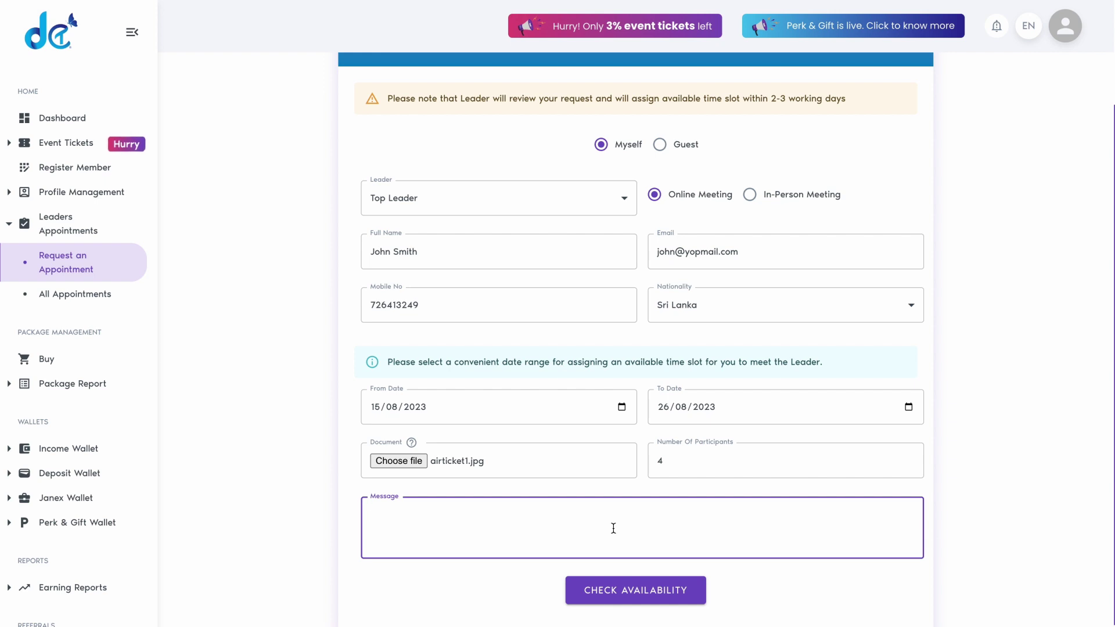
{"action": "type", "text": "I have a new business idea and I want to meet you and discuss. Thank you"}
{"action": "left_click", "coordinate": [606, 591]}
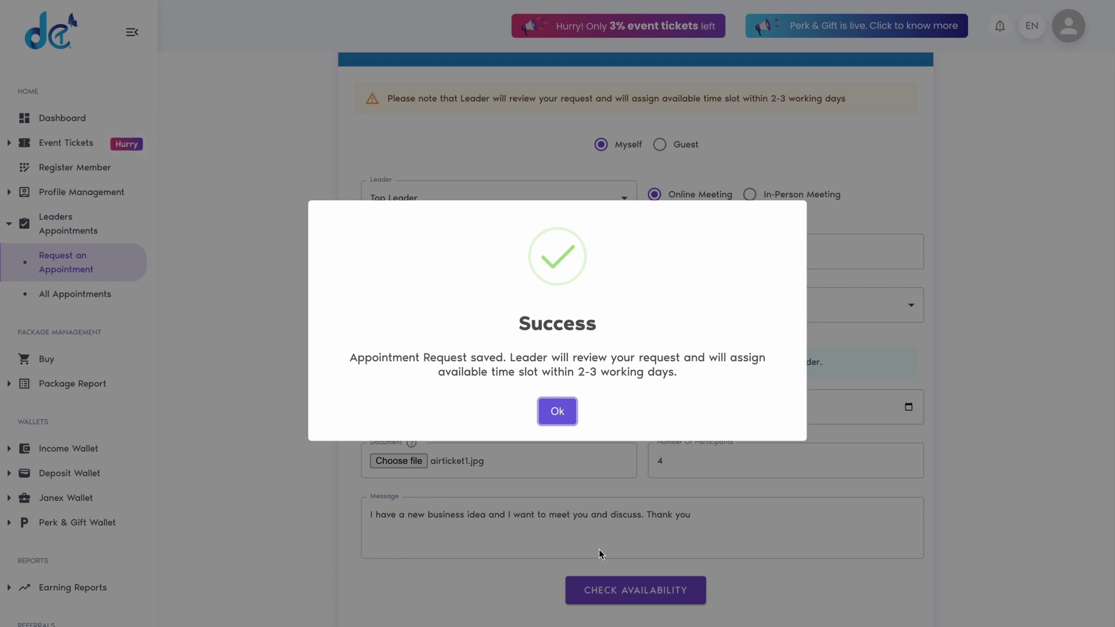
{"action": "left_click", "coordinate": [565, 417]}
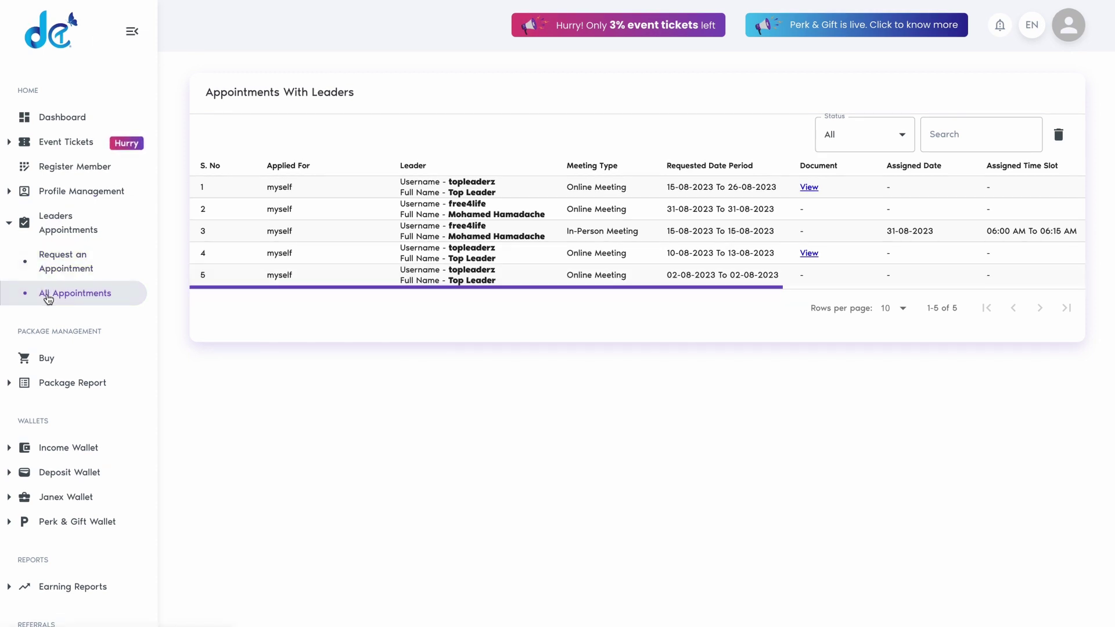
{"action": "mouse_move", "coordinate": [284, 289]}
{"action": "left_mouse_down"}
{"action": "mouse_move", "coordinate": [471, 274]}
{"action": "mouse_move", "coordinate": [608, 285]}
{"action": "left_mouse_up"}
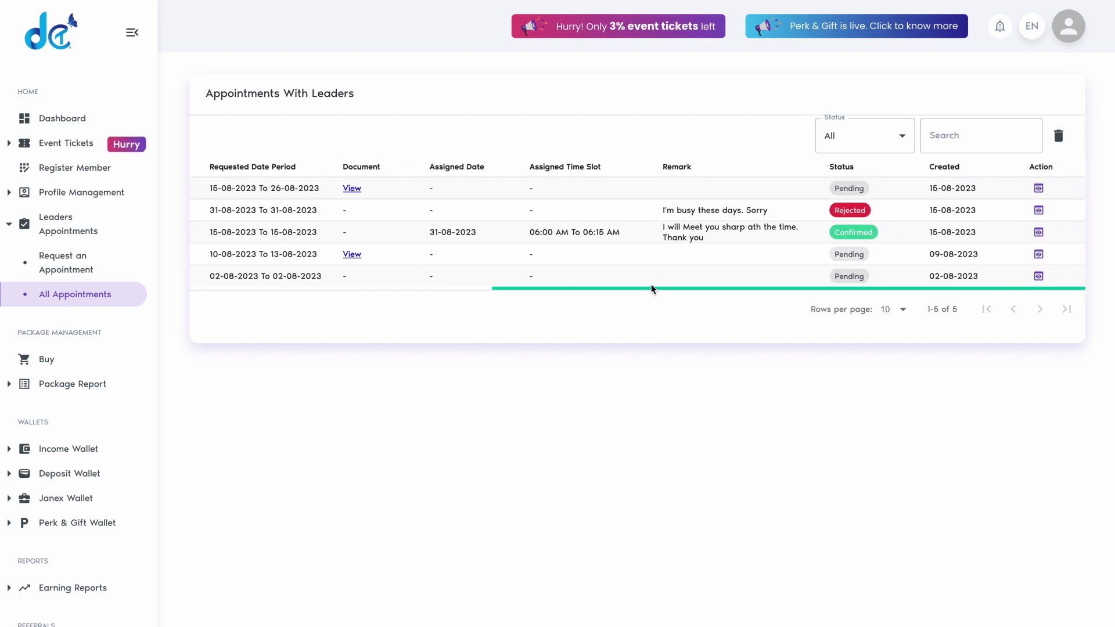
{"action": "left_click", "coordinate": [1039, 188]}
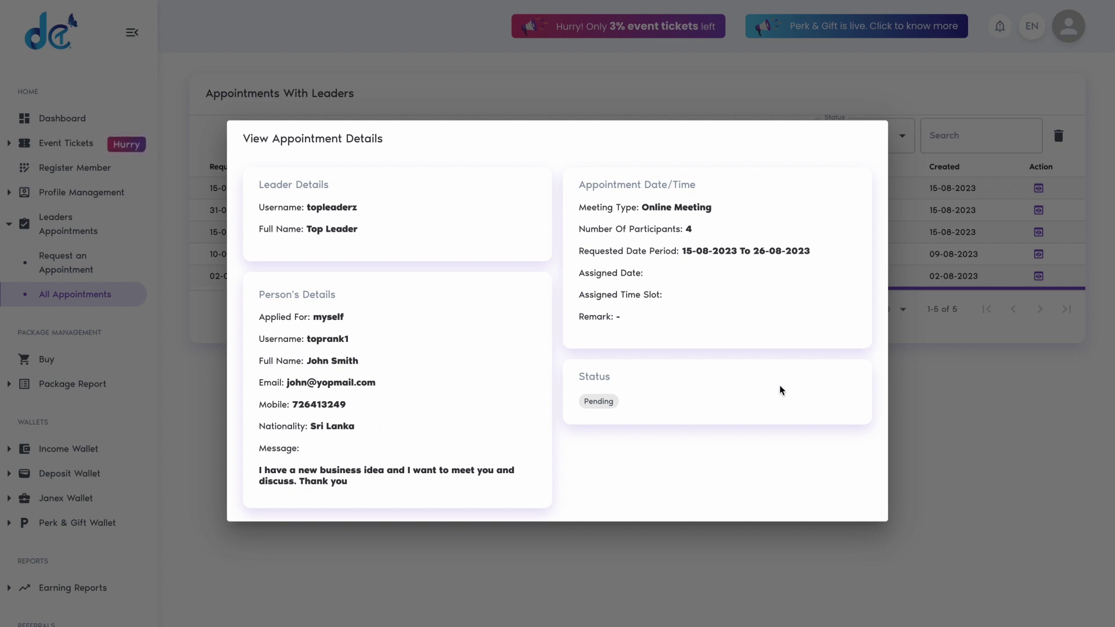
{"action": "left_click", "coordinate": [959, 454]}
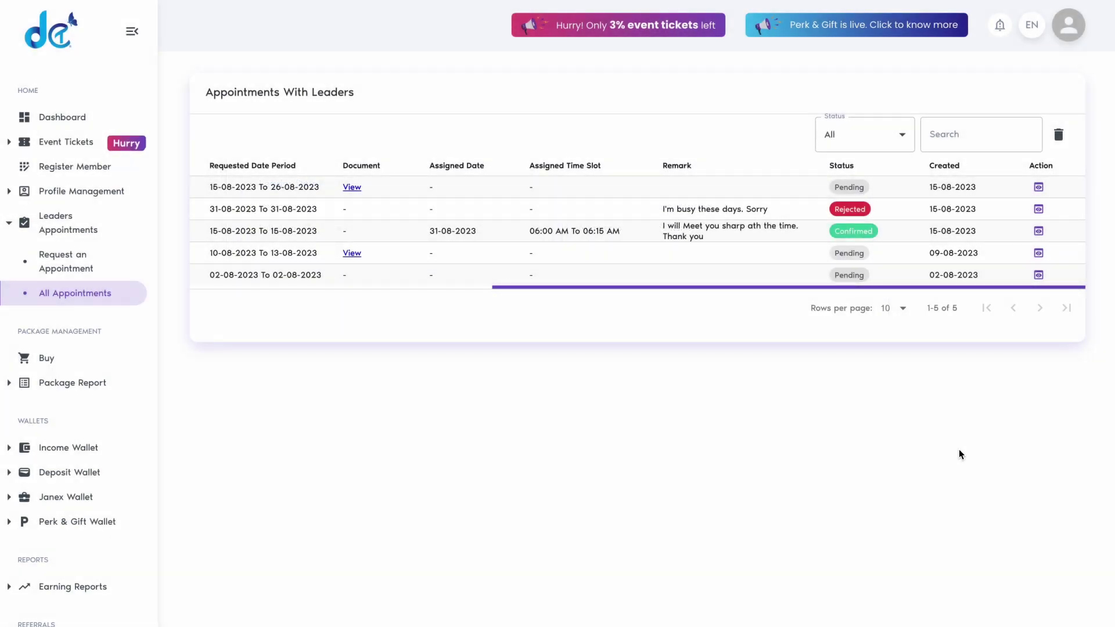